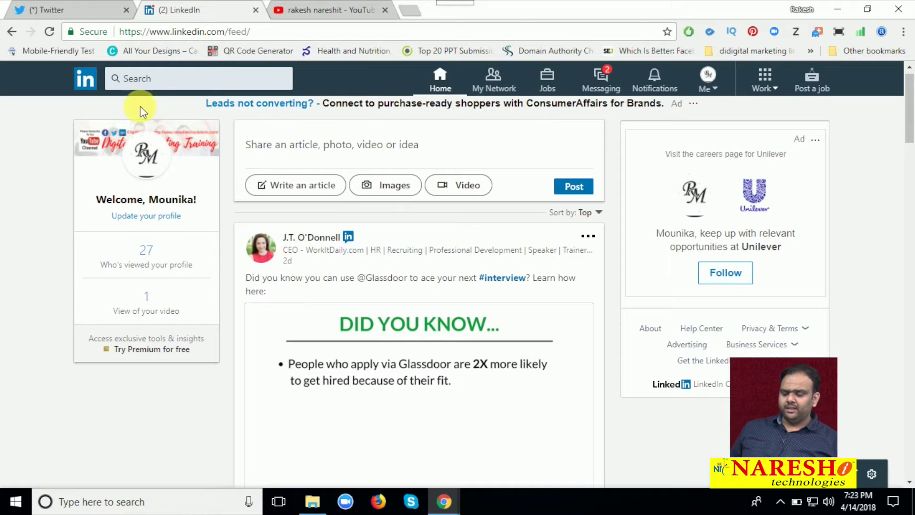
Open the Digital Marketing Introduction video from the YouTube results in a new tab
left_click(56, 13)
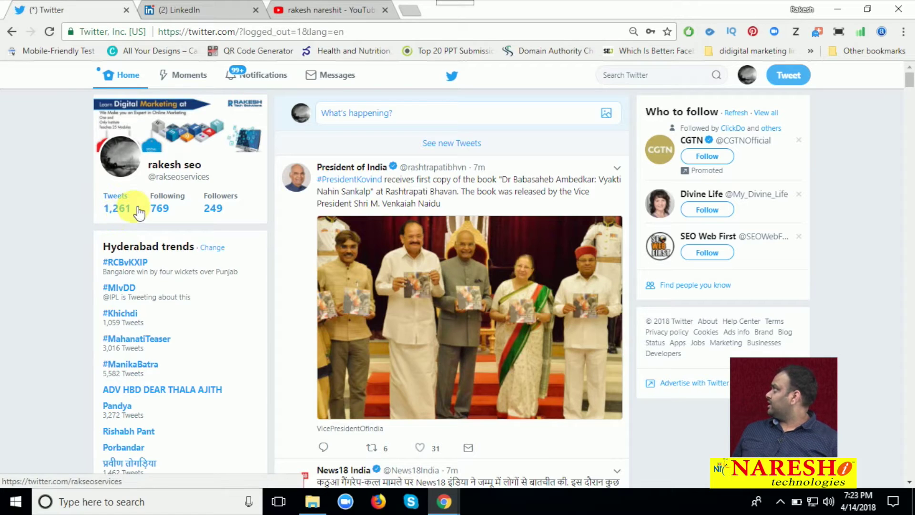
left_click(187, 12)
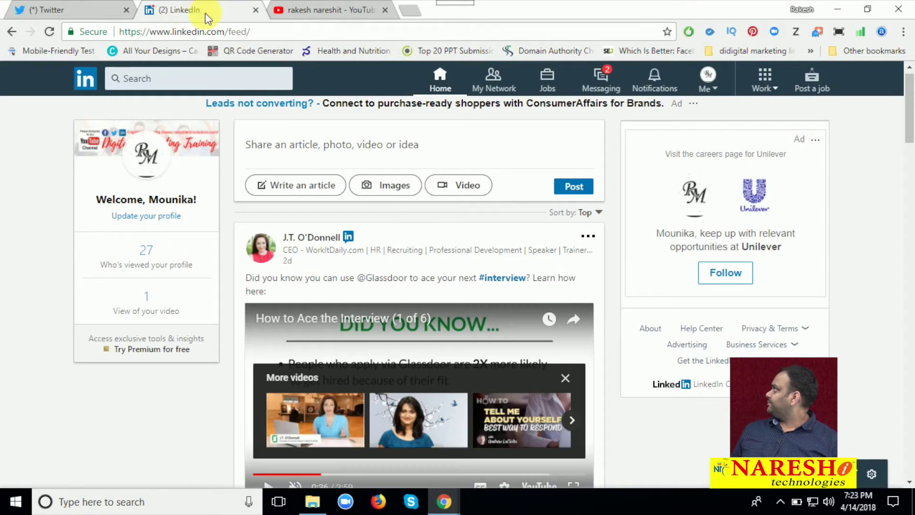
left_click(317, 12)
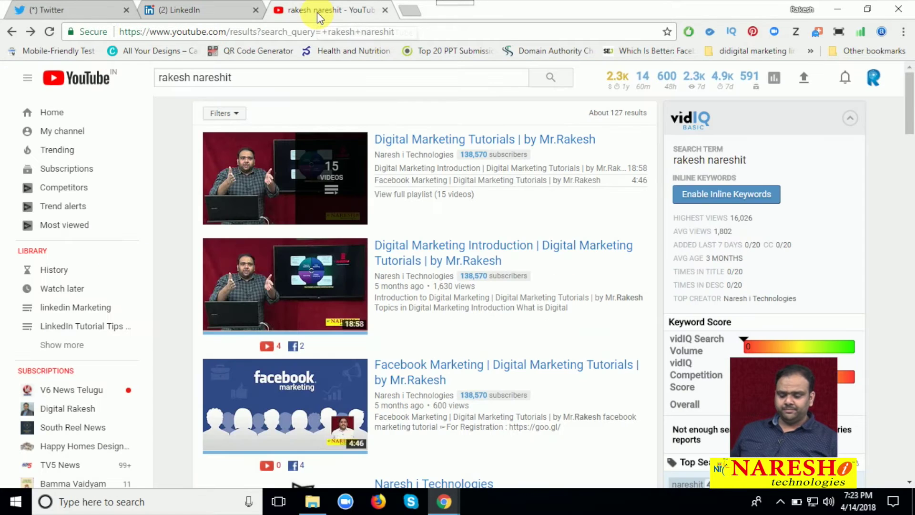
middle_click(323, 273)
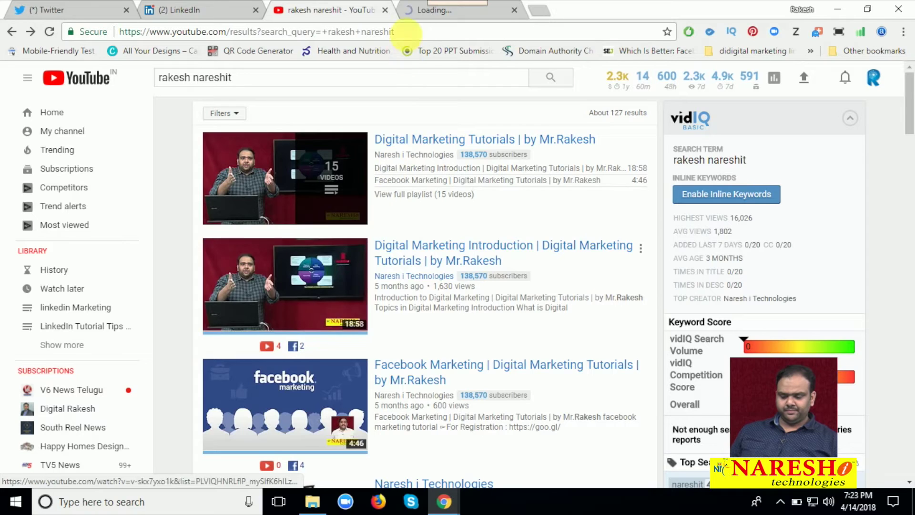
On the new video tab, select the Digital Marketing Introduction title and share it to LinkedIn
left_click(415, 15)
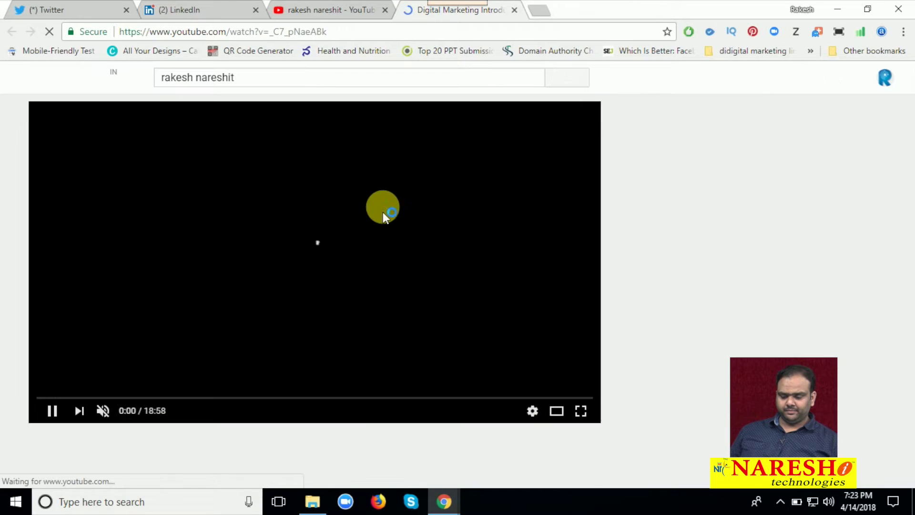
scroll(164, 261, "down", 5)
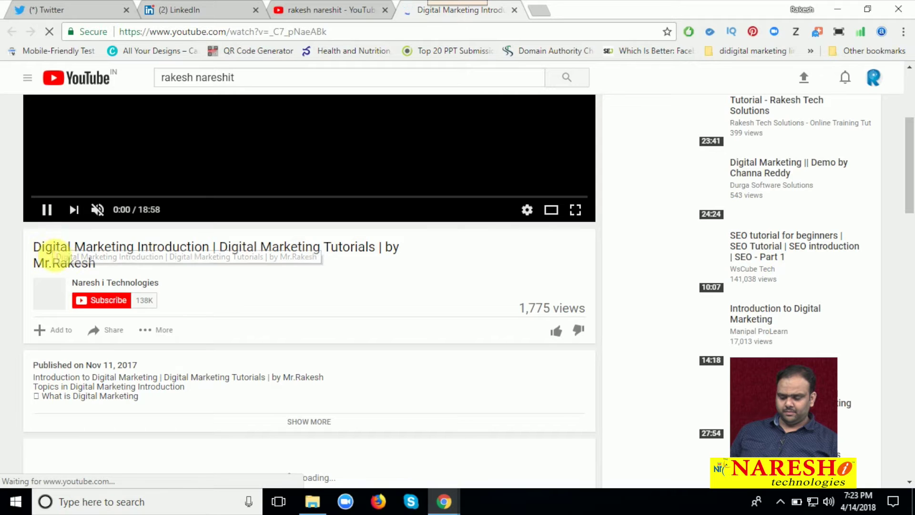
triple_click(97, 263)
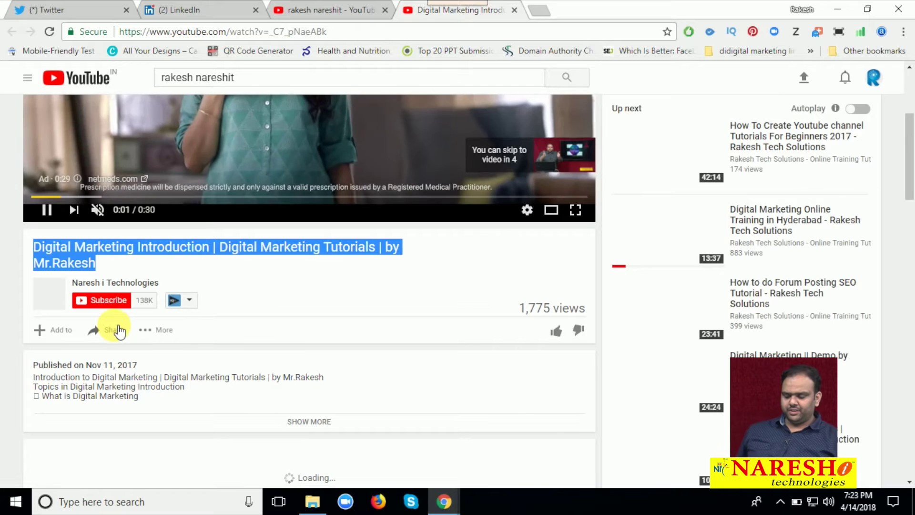
left_click(118, 331)
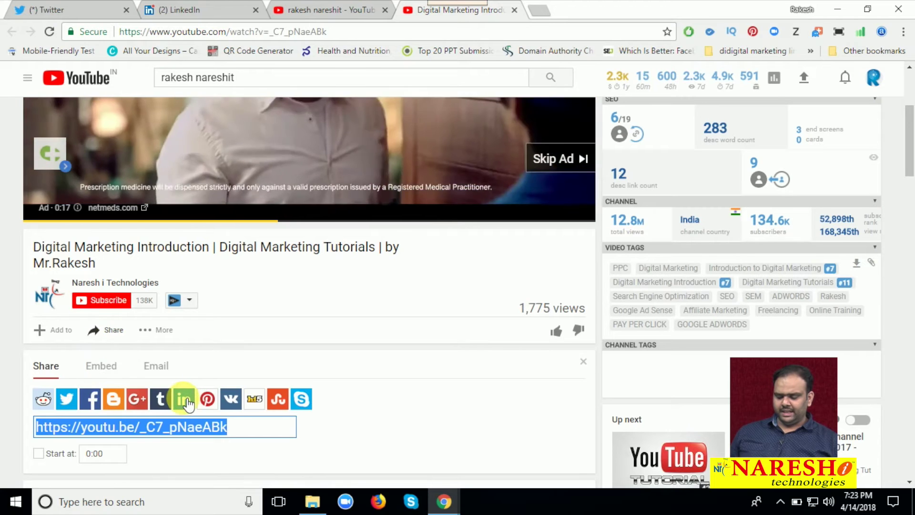
left_click(186, 400)
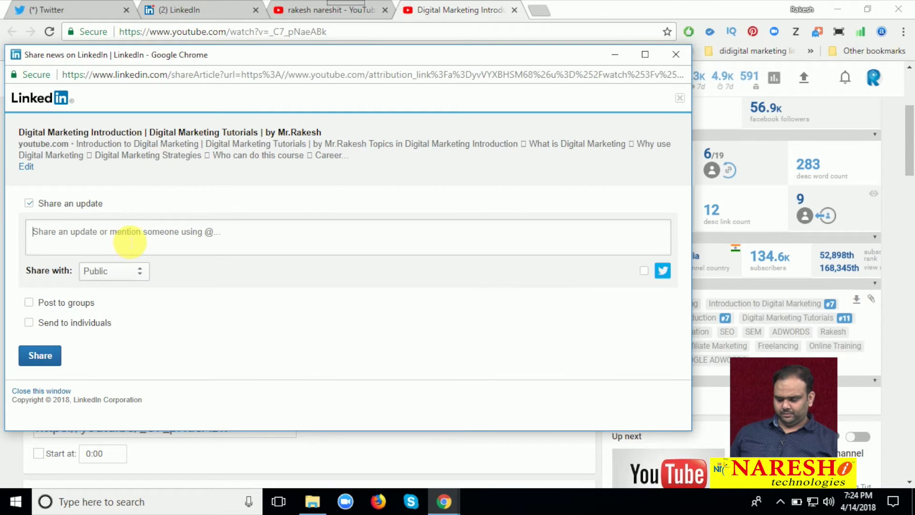
Publish the video publicly on LinkedIn with its title as text, then reload the feed
left_click(129, 241)
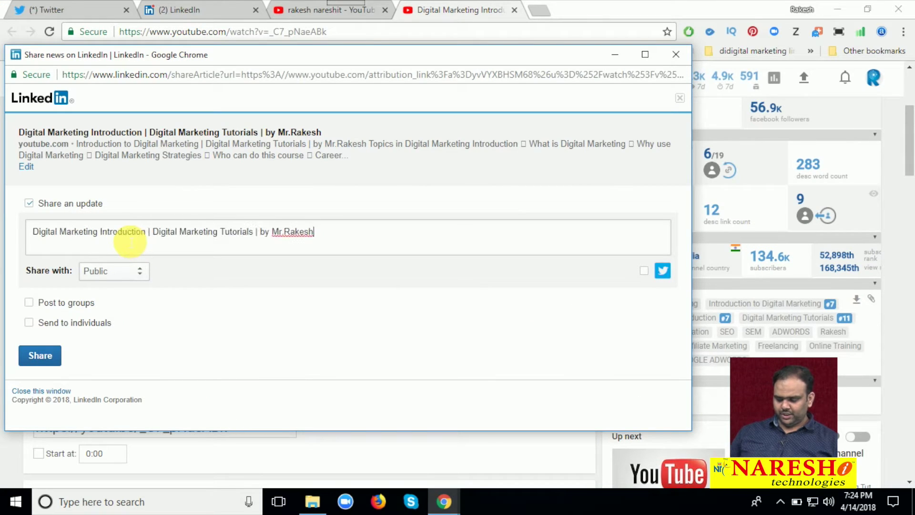
left_click(42, 355)
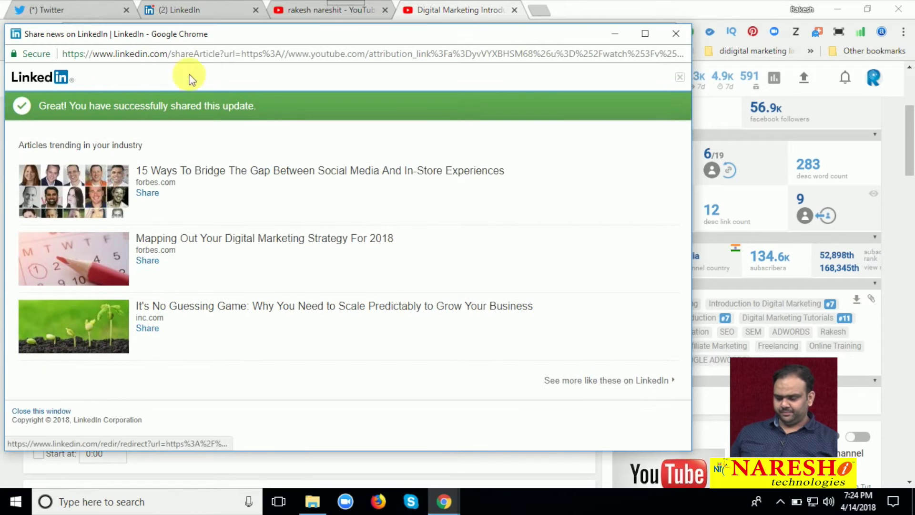
left_click(169, 10)
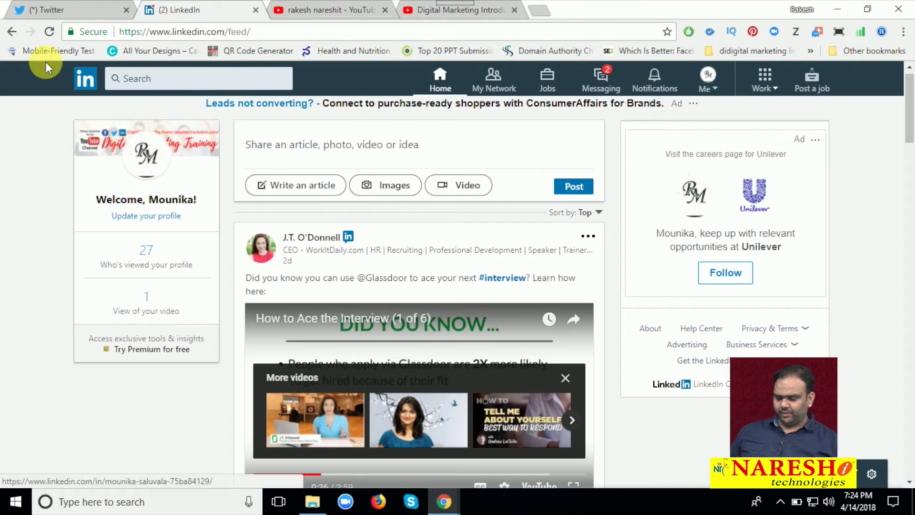
left_click(49, 31)
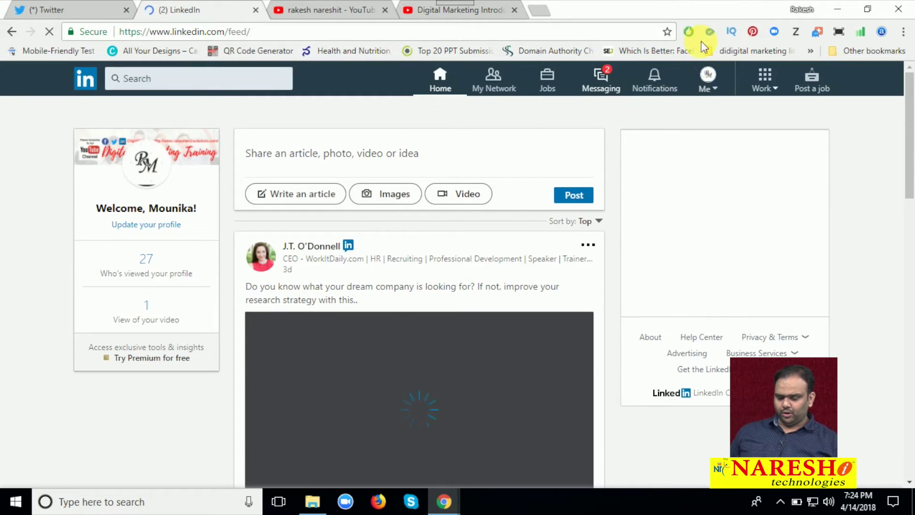
View the new post under Me > Posts & Activity, filtered to Posts
left_click(707, 86)
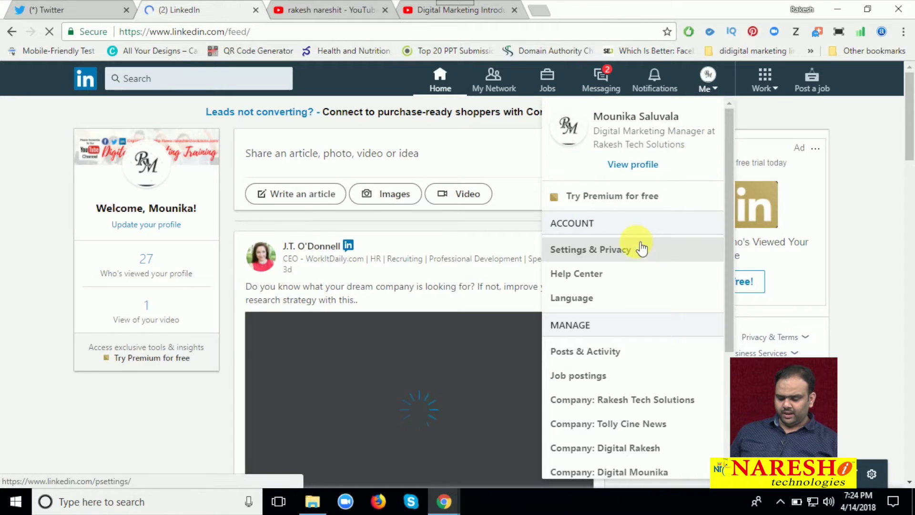
left_click(612, 357)
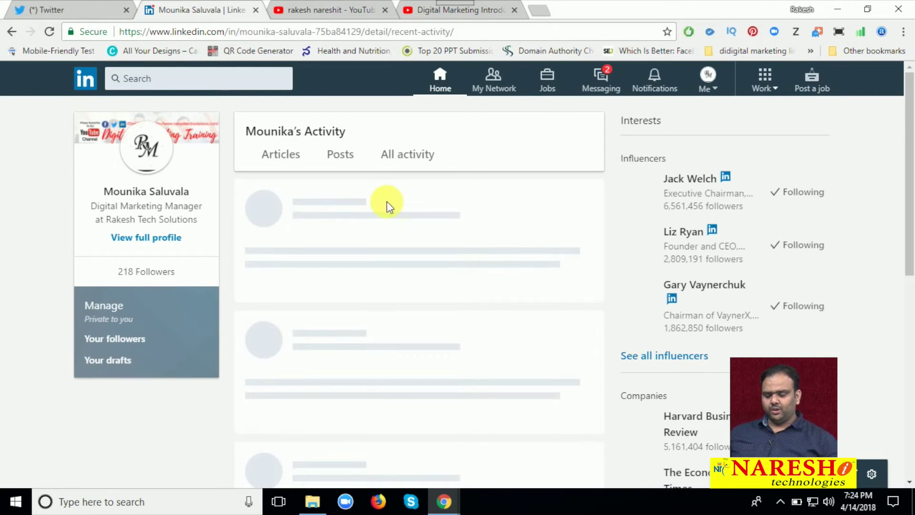
left_click(340, 157)
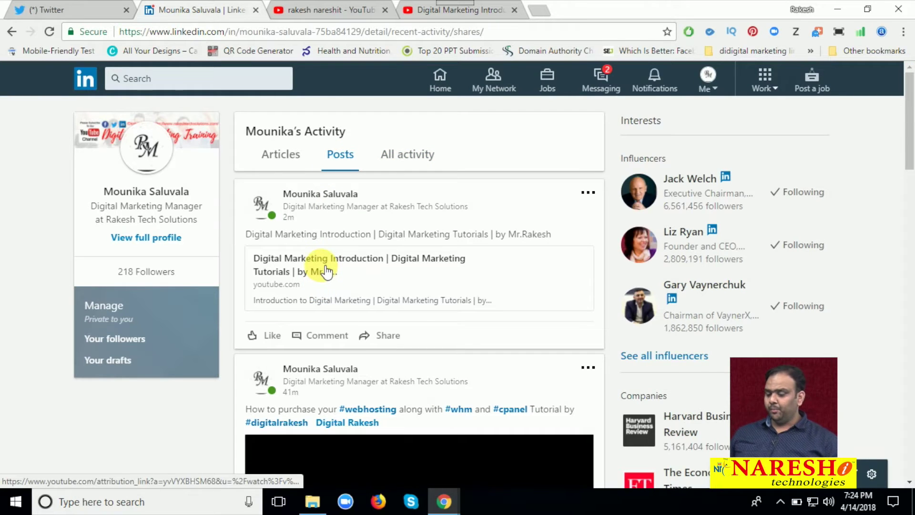
left_click(64, 11)
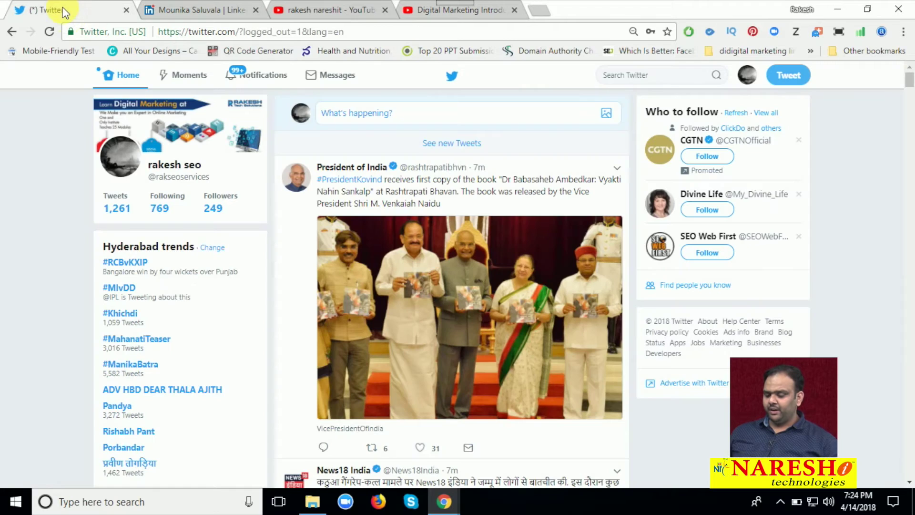
Reload Twitter to check for the video, then open LinkedIn's account menu on the Posts page
left_click(50, 31)
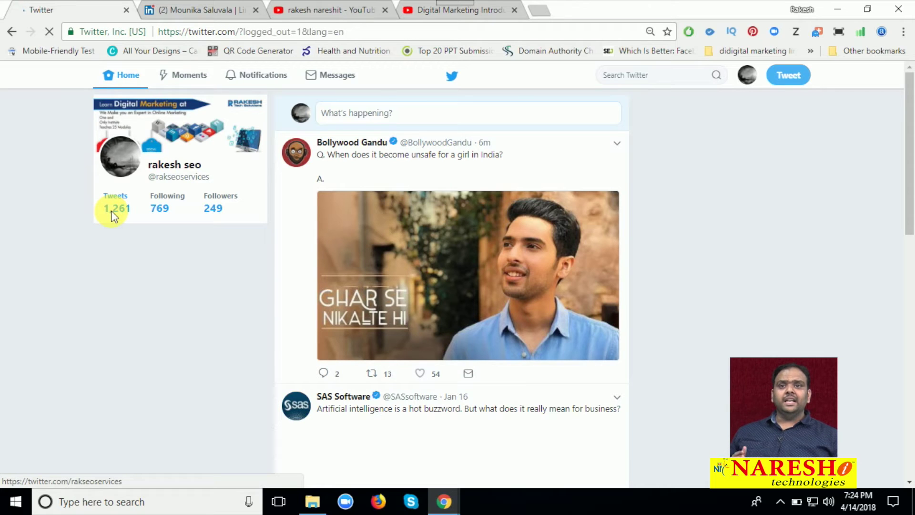
left_click(176, 10)
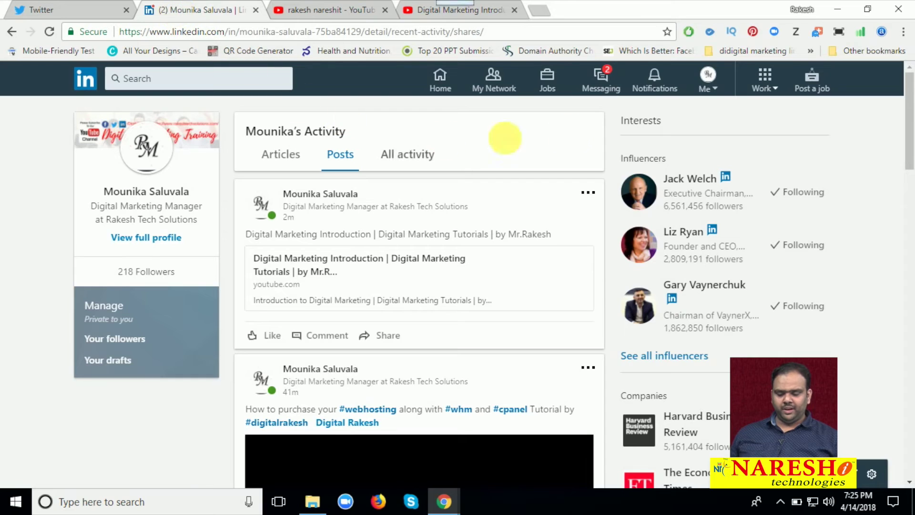
left_click(716, 91)
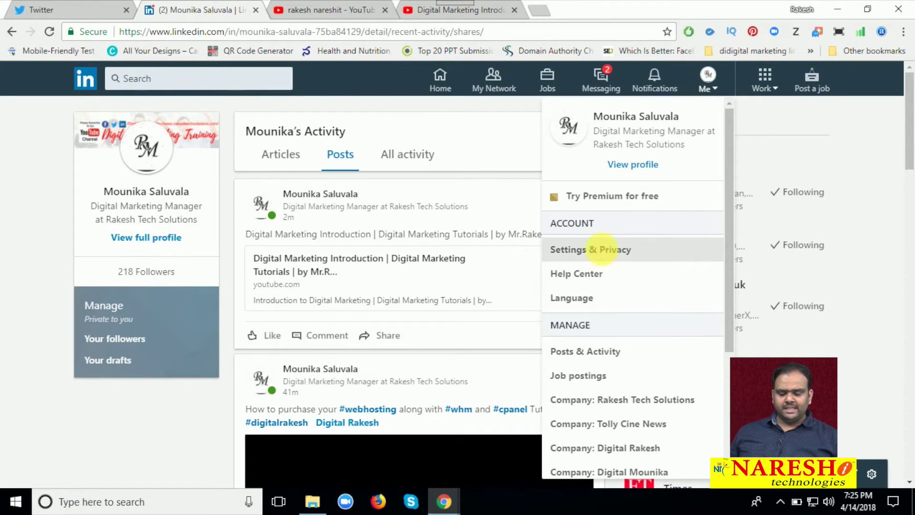
Navigate from LinkedIn Settings & Privacy to the Manage your Twitter Settings page
left_click(605, 249)
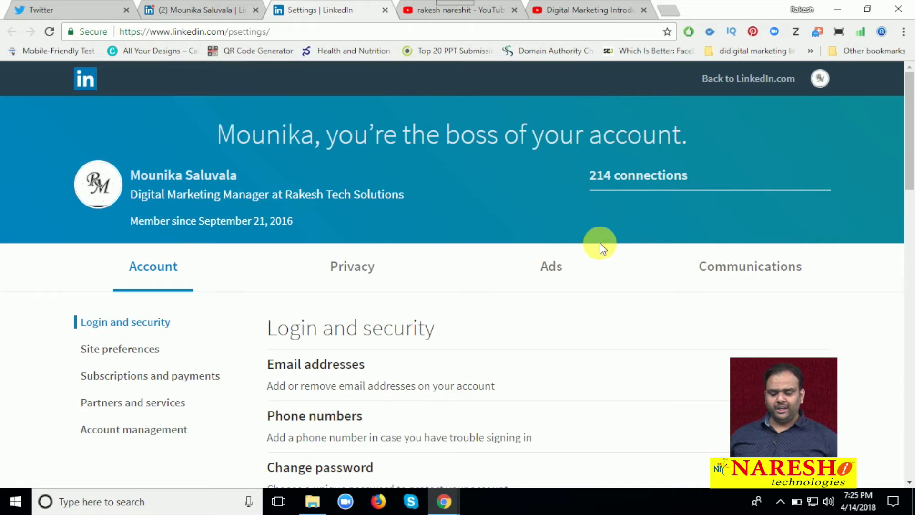
scroll(477, 188, "down", 12)
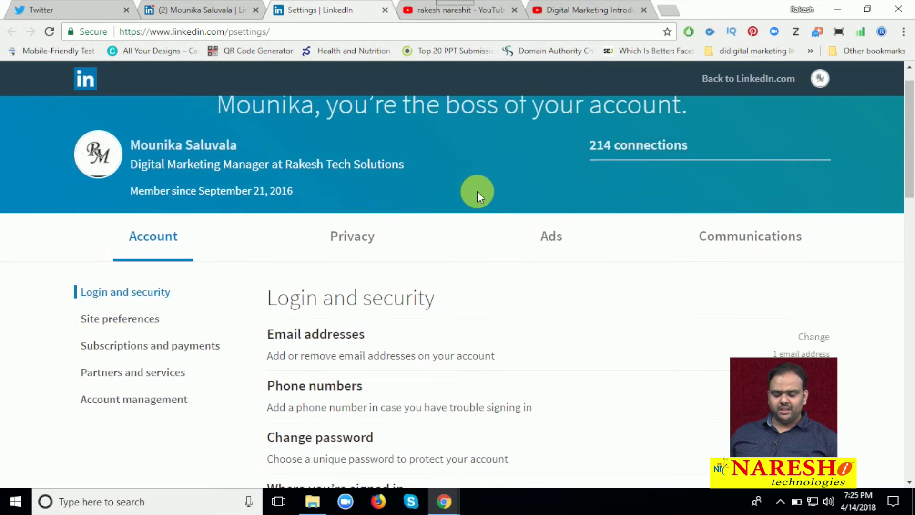
scroll(470, 270, "down", 8)
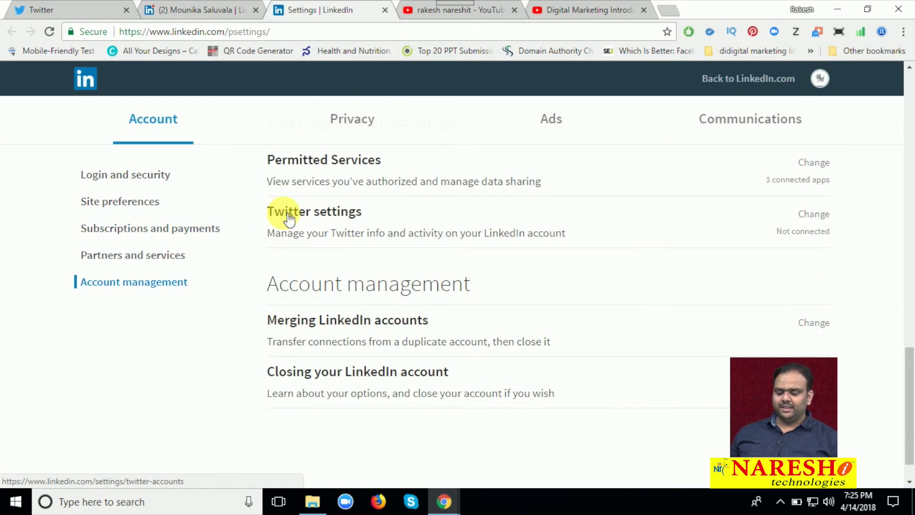
left_click(817, 219)
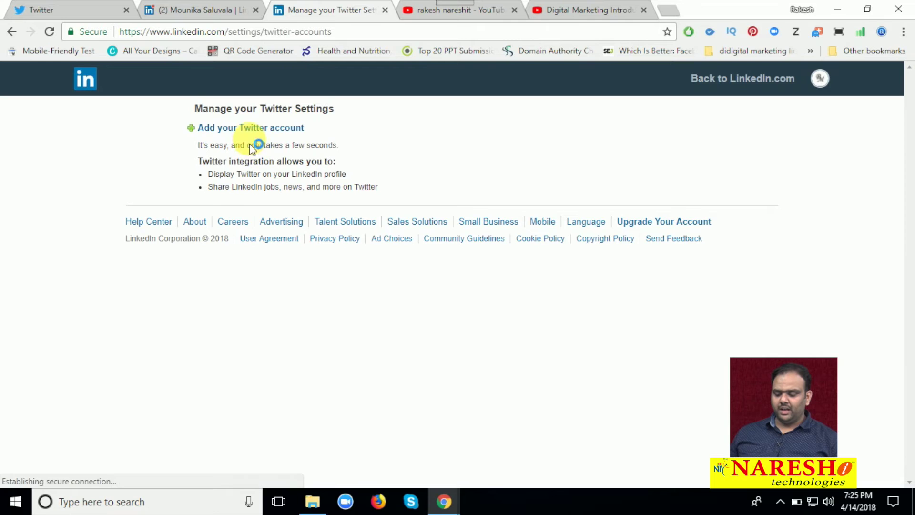
Link a Twitter account to LinkedIn by authorizing the app, then return to the video tab
left_click(247, 128)
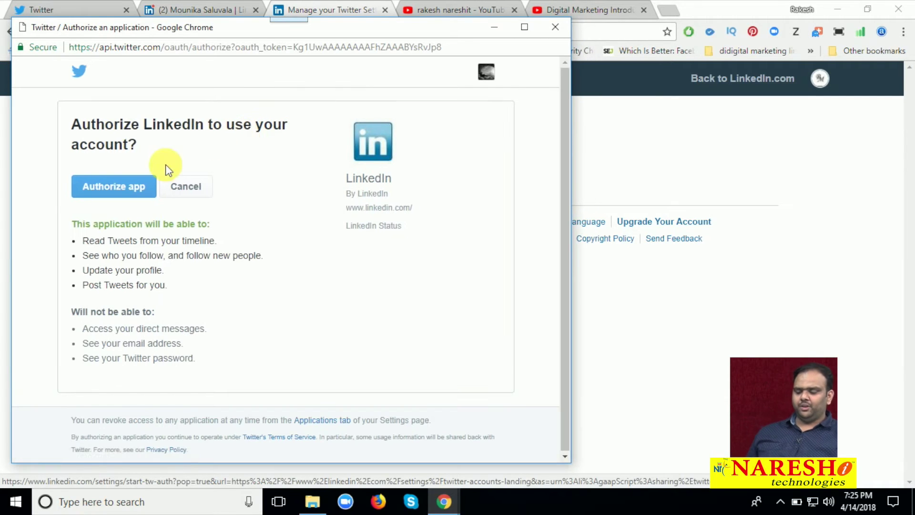
left_click(79, 193)
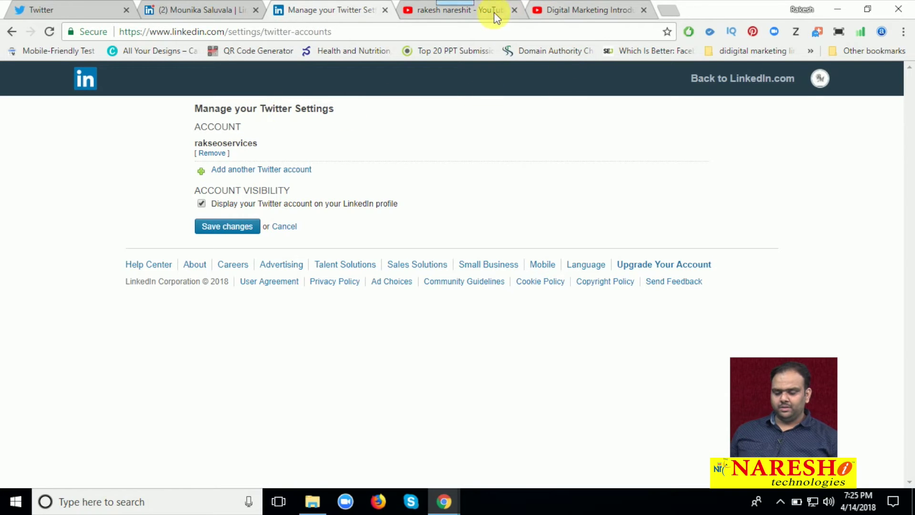
left_click(551, 12)
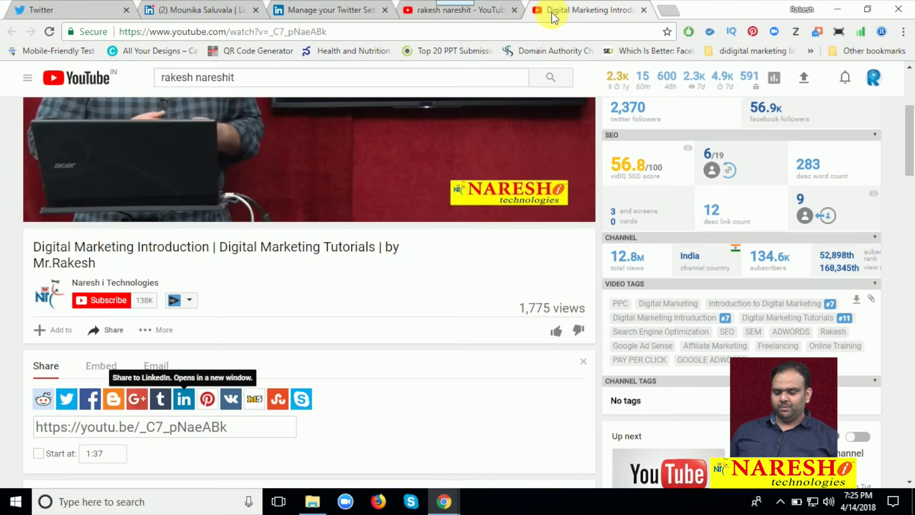
Close the Digital Marketing Introduction tab and open the Facebook Marketing video in a new tab
left_click(644, 10)
scroll(394, 184, "down", 4)
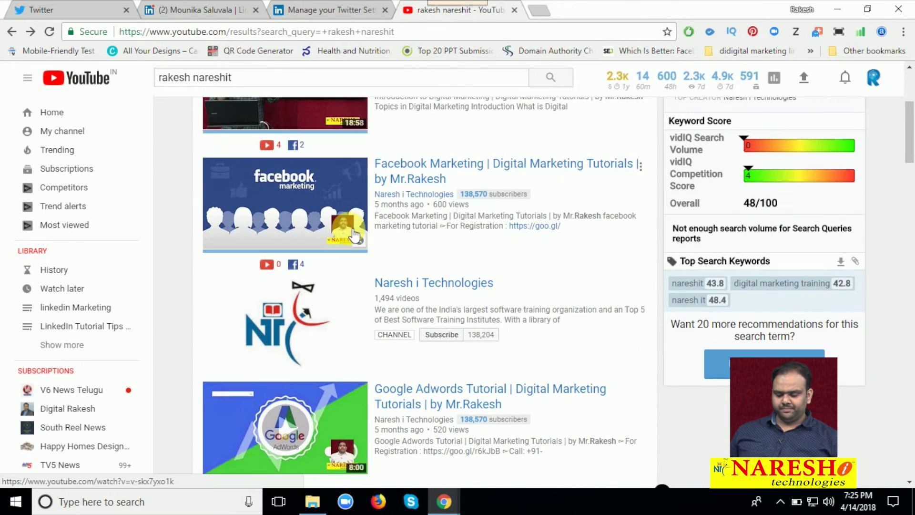
middle_click(404, 171)
left_click(555, 12)
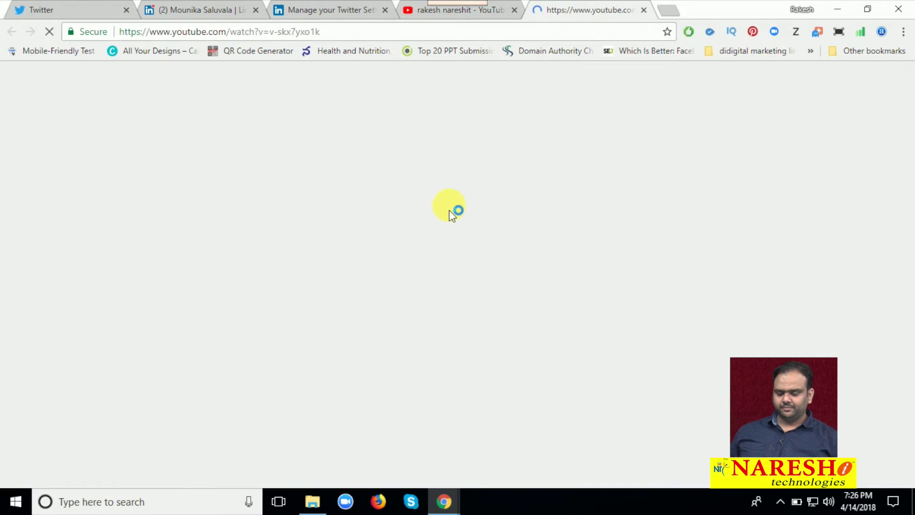
Copy the Facebook Marketing video's title and share the video to LinkedIn
left_click_drag(327, 367, 409, 363)
key("ctrl+c")
scroll(241, 327, "down", 4)
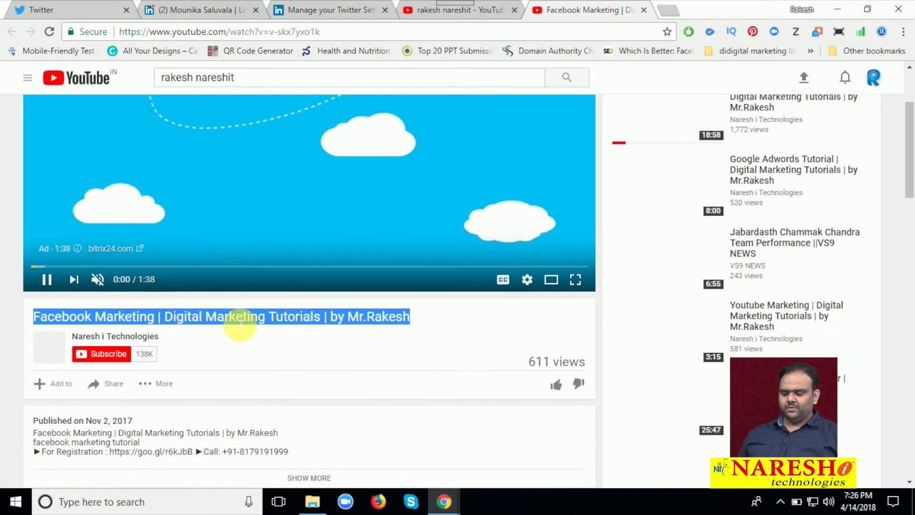
scroll(236, 321, "up", 1)
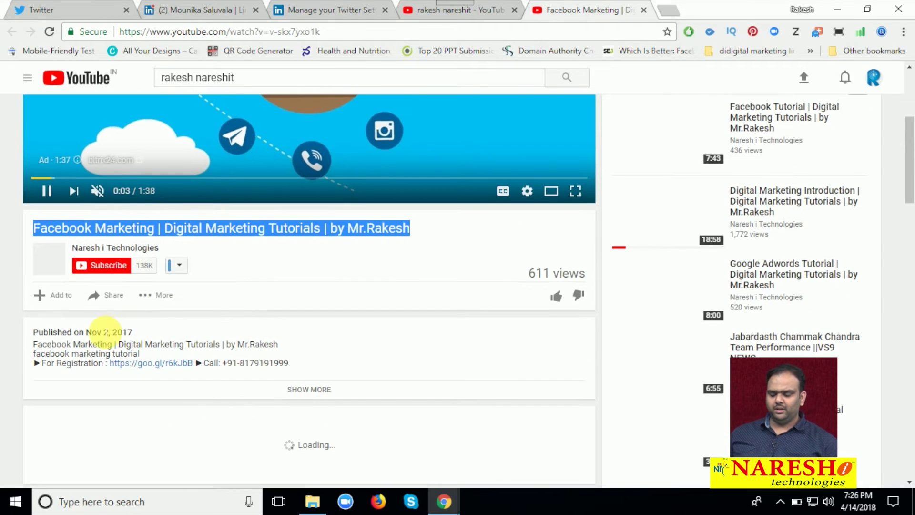
left_click(108, 296)
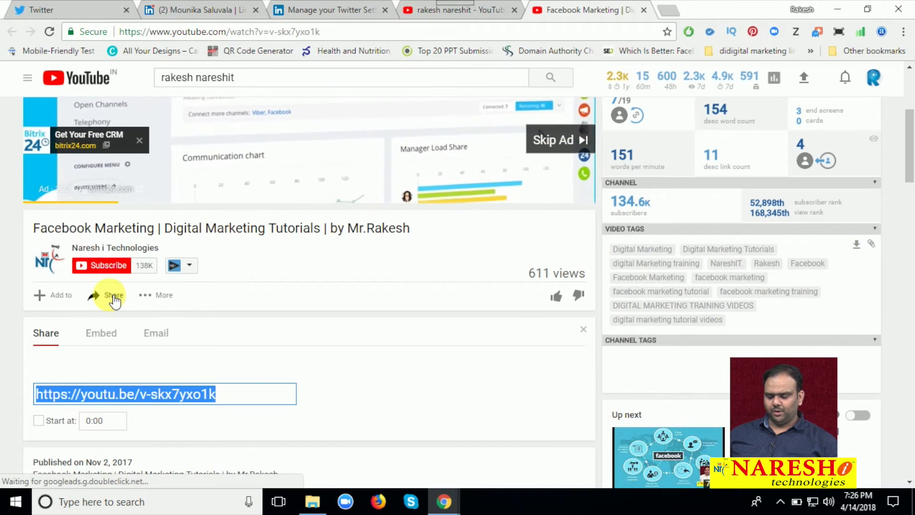
left_click(184, 366)
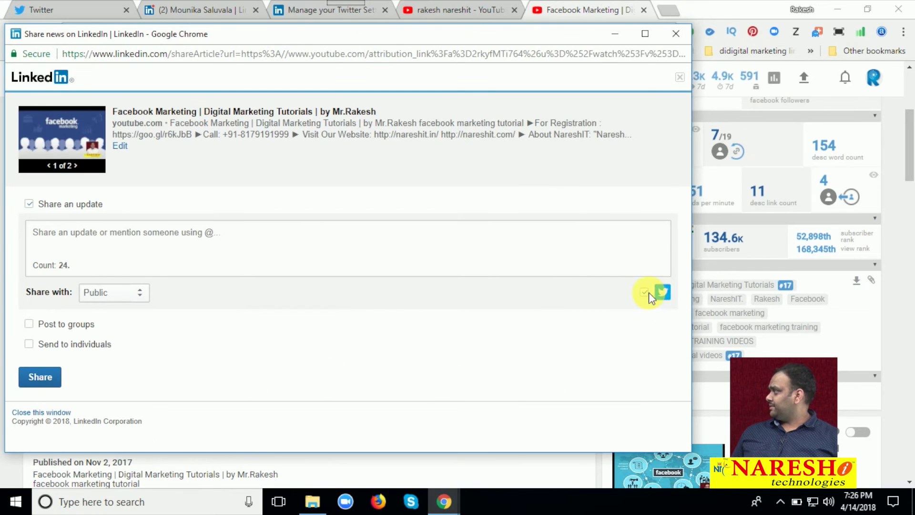
Publish the Facebook Marketing video on LinkedIn with its pasted title, keeping Twitter posting enabled
left_click(663, 292)
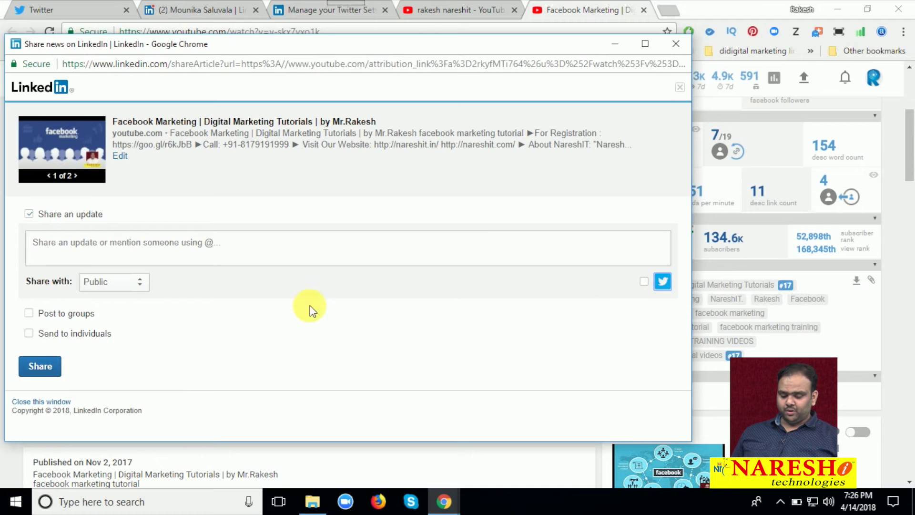
left_click(644, 282)
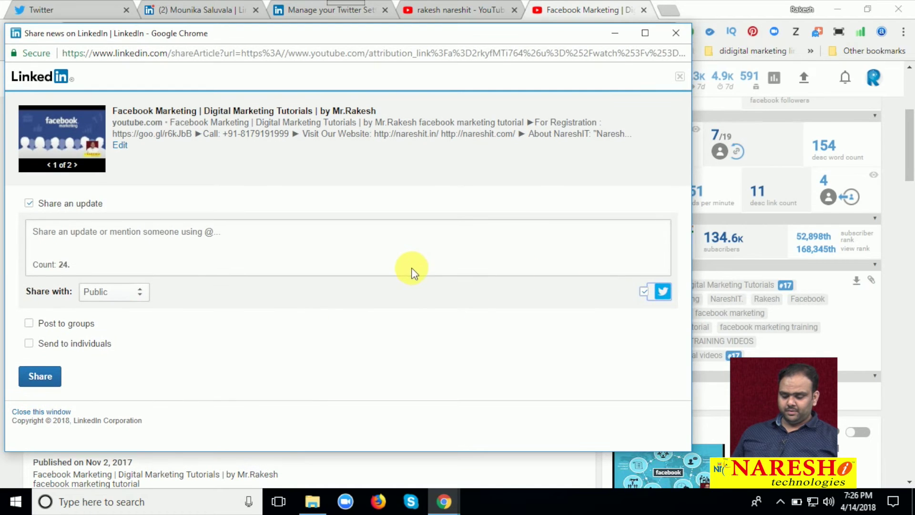
key("ctrl+v")
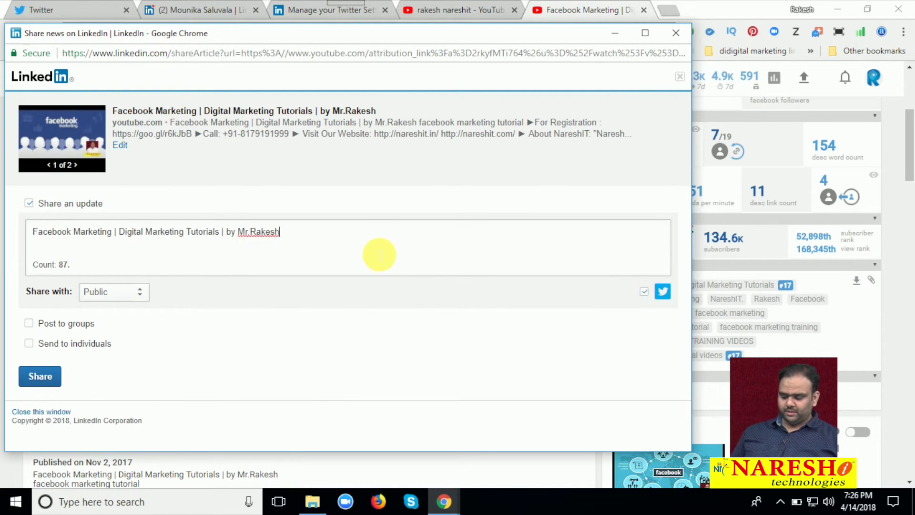
left_click(52, 380)
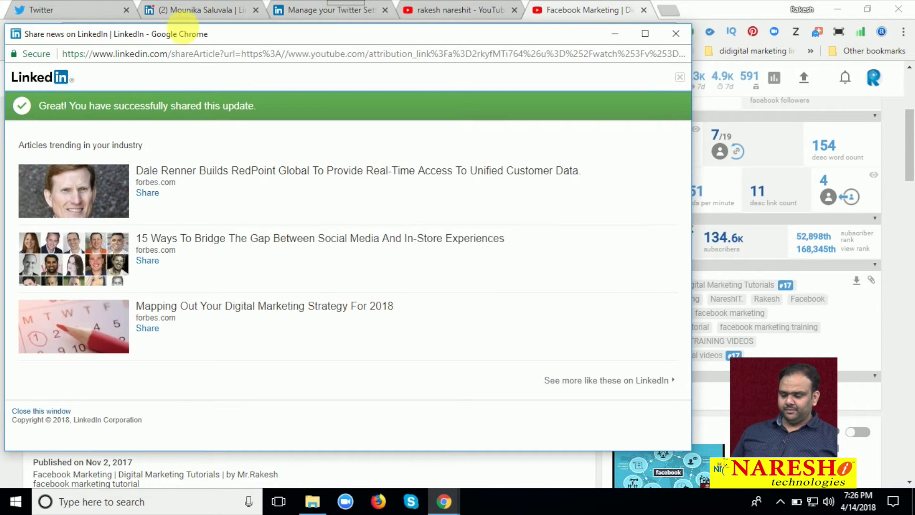
left_click(183, 11)
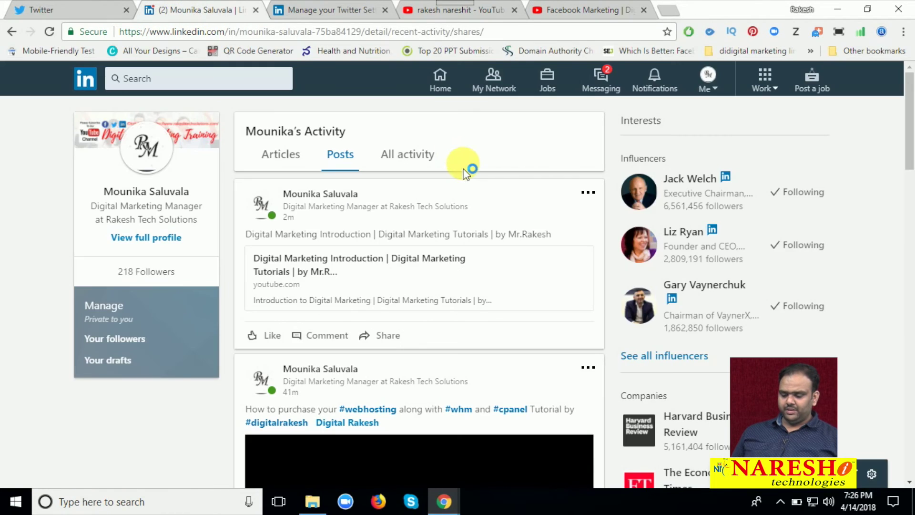
Reload LinkedIn and find the Facebook Marketing post under Me > Posts & Activity
left_click(47, 38)
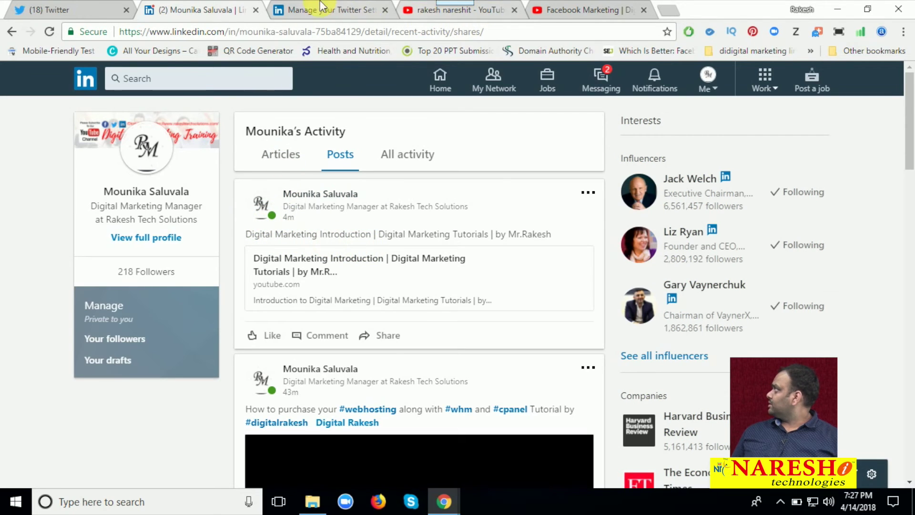
left_click(709, 90)
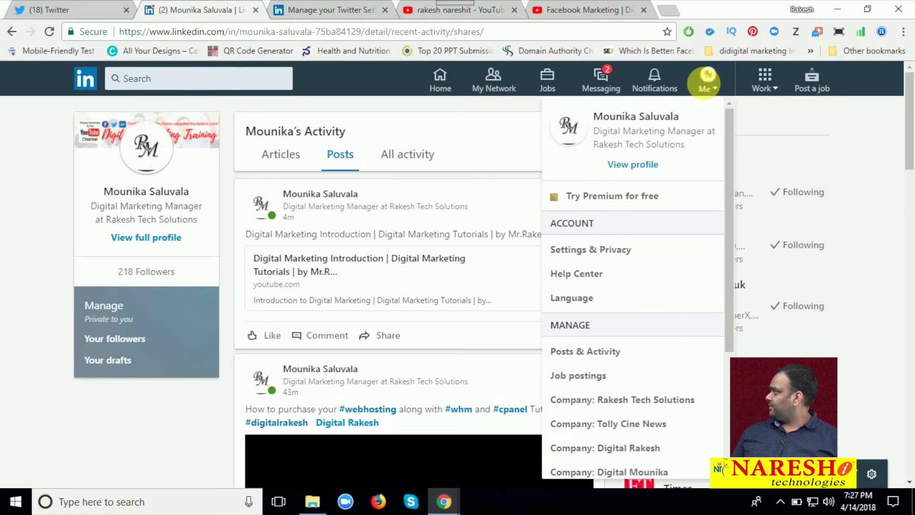
left_click(598, 351)
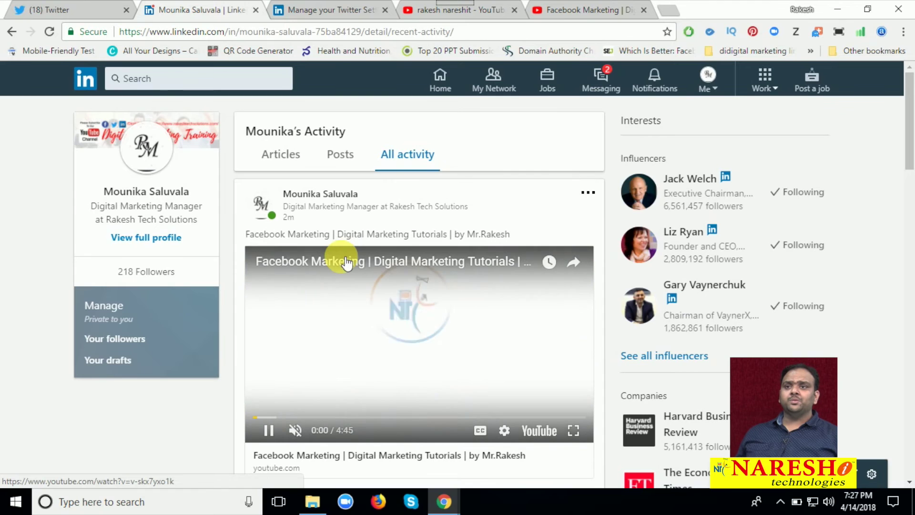
left_click(65, 12)
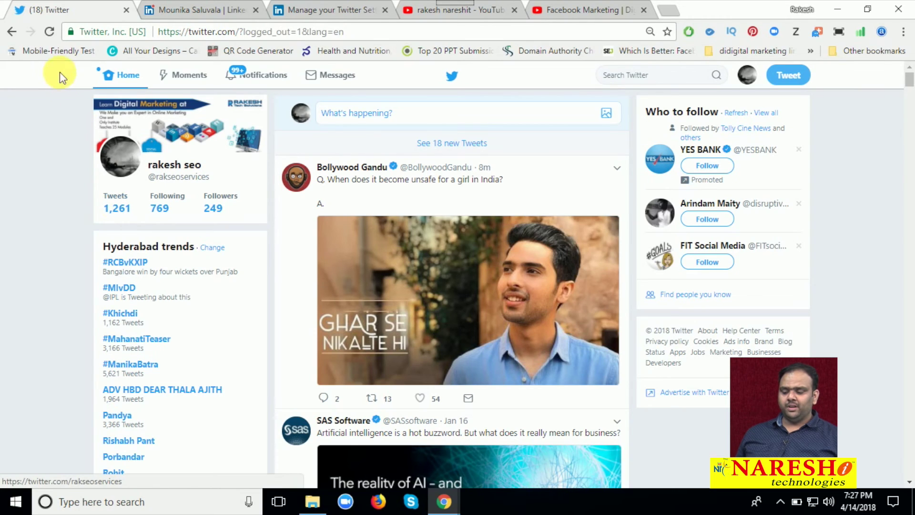
Verify the Facebook Marketing tweet on the Twitter profile, then return to the video's YouTube page
left_click(50, 35)
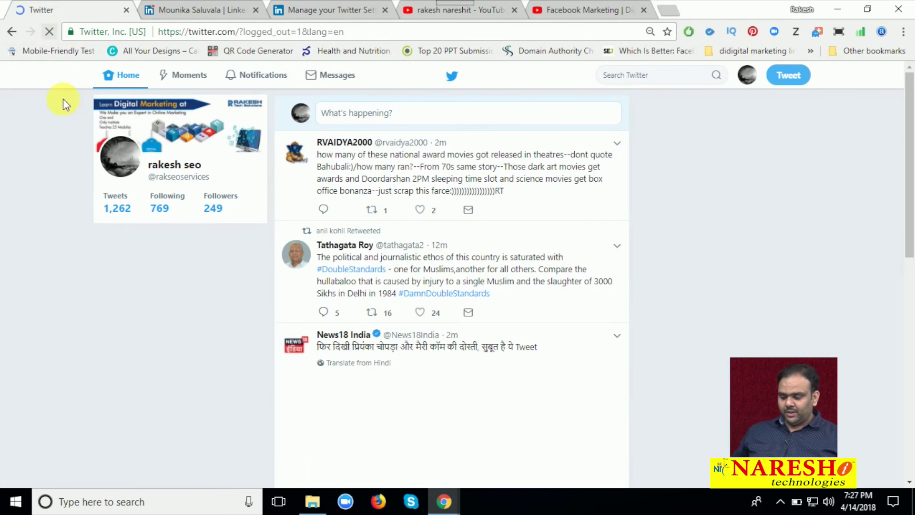
left_click(129, 208)
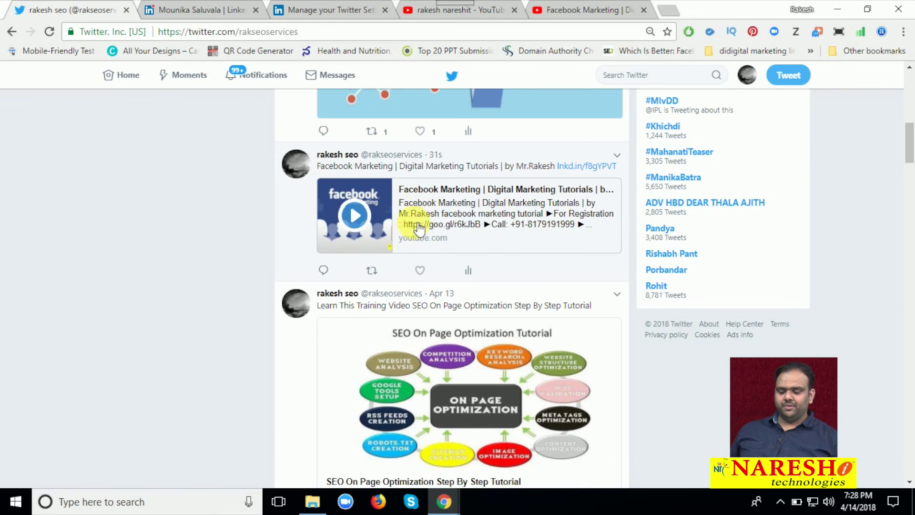
left_click(227, 13)
left_click(358, 251)
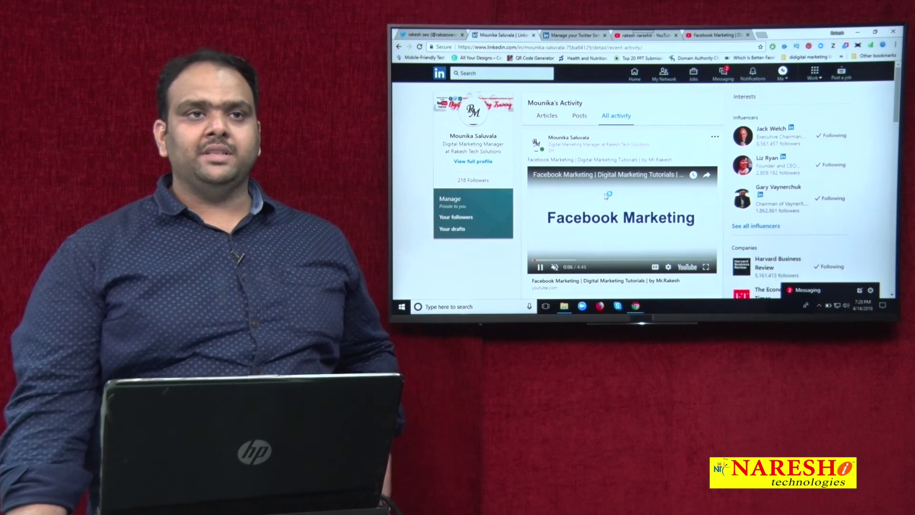
left_click(708, 38)
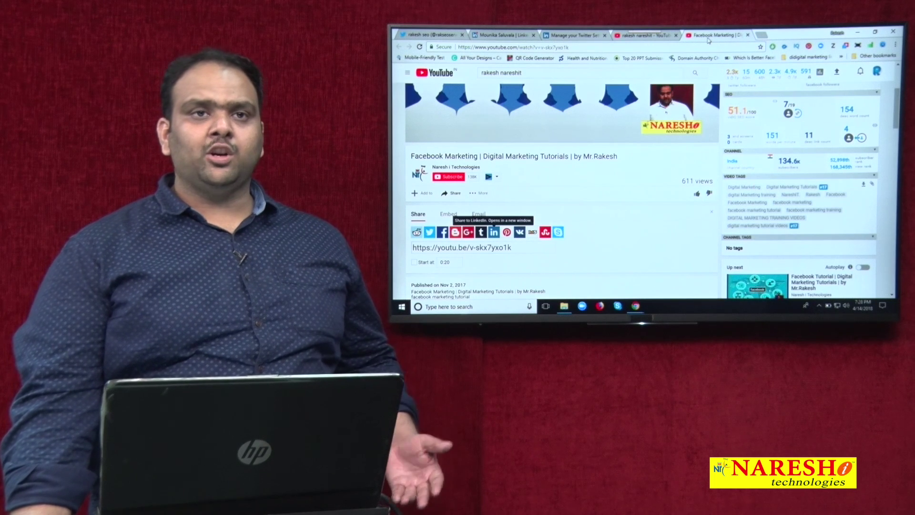